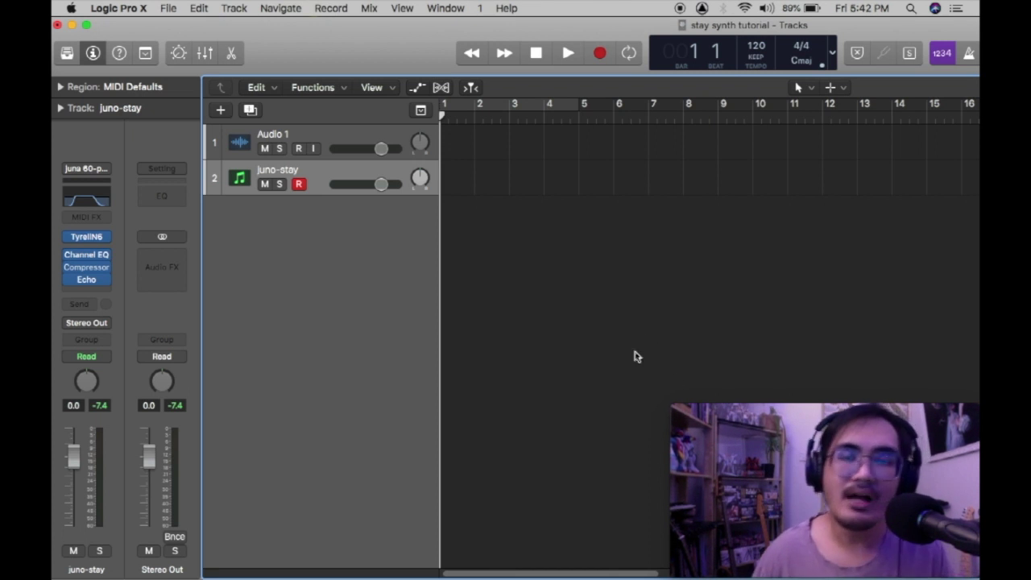
Create one new software instrument track with an empty channel strip below the juno-stay track
click(328, 139)
click(337, 191)
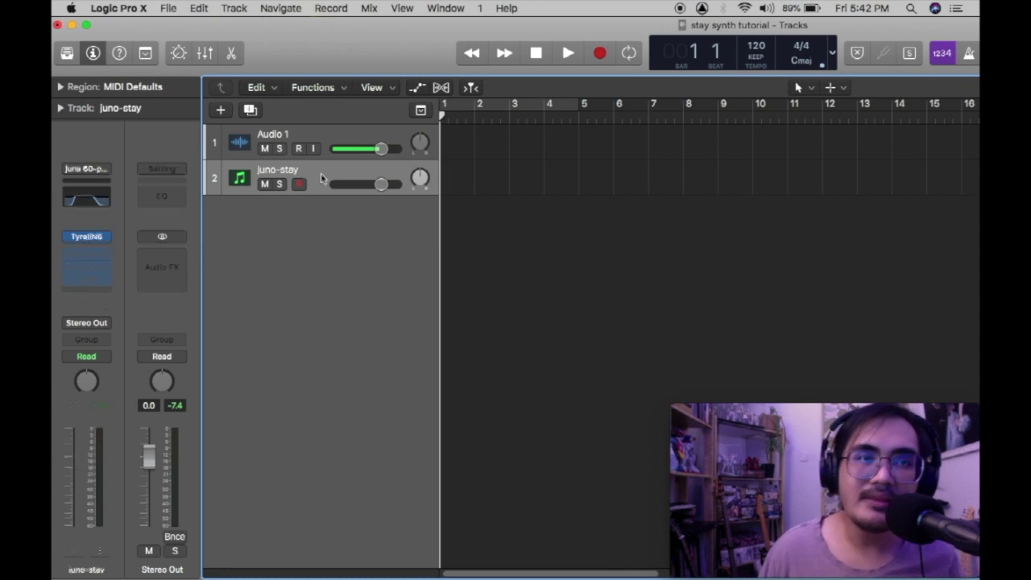
click(221, 110)
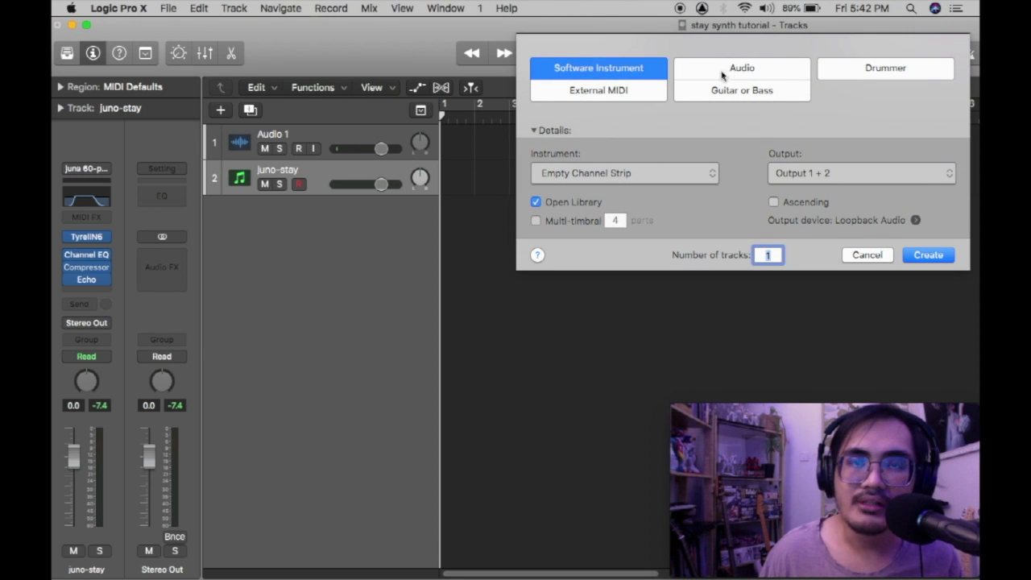
click(928, 255)
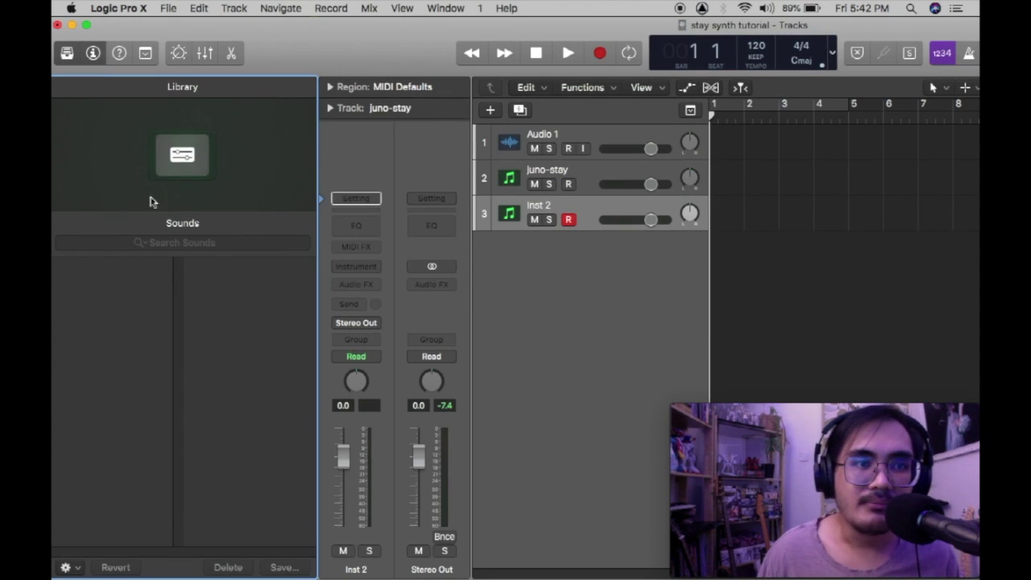
Load TyrellN6 as the instrument on the new track, hide the Library and reposition the synth window
click(103, 280)
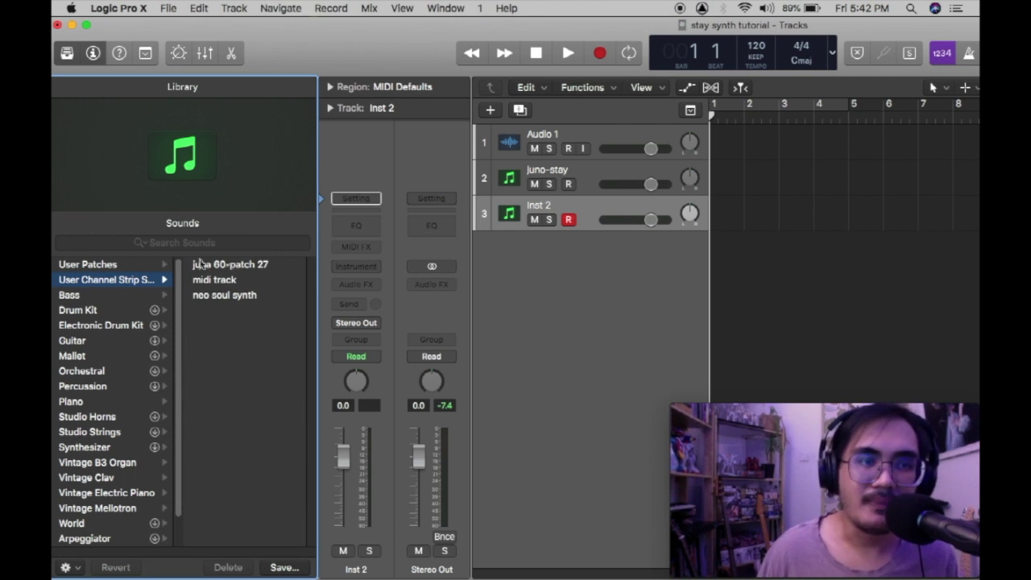
click(361, 266)
mouse_move(362, 297)
click(524, 294)
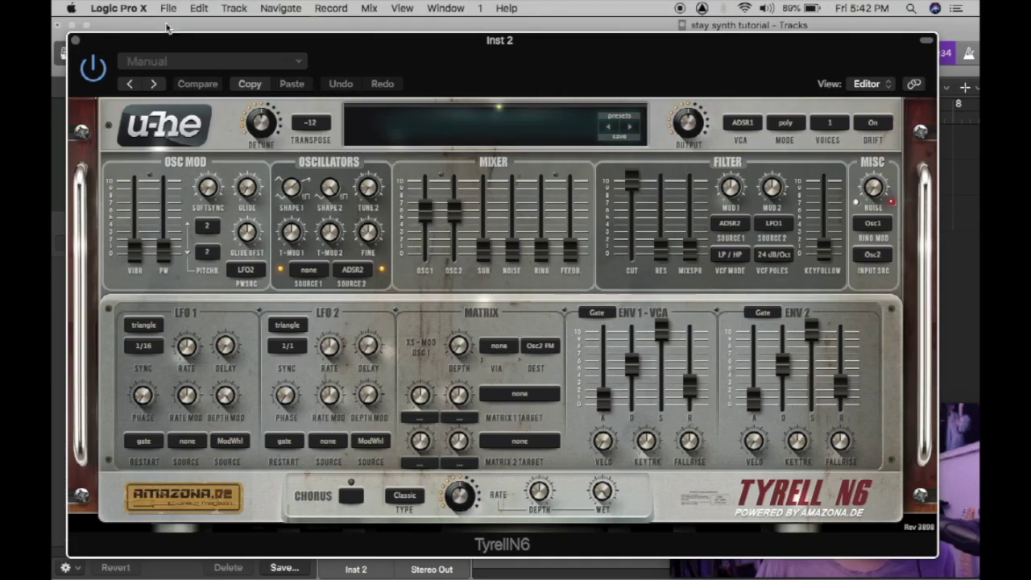
click(75, 52)
drag(470, 72, 408, 36)
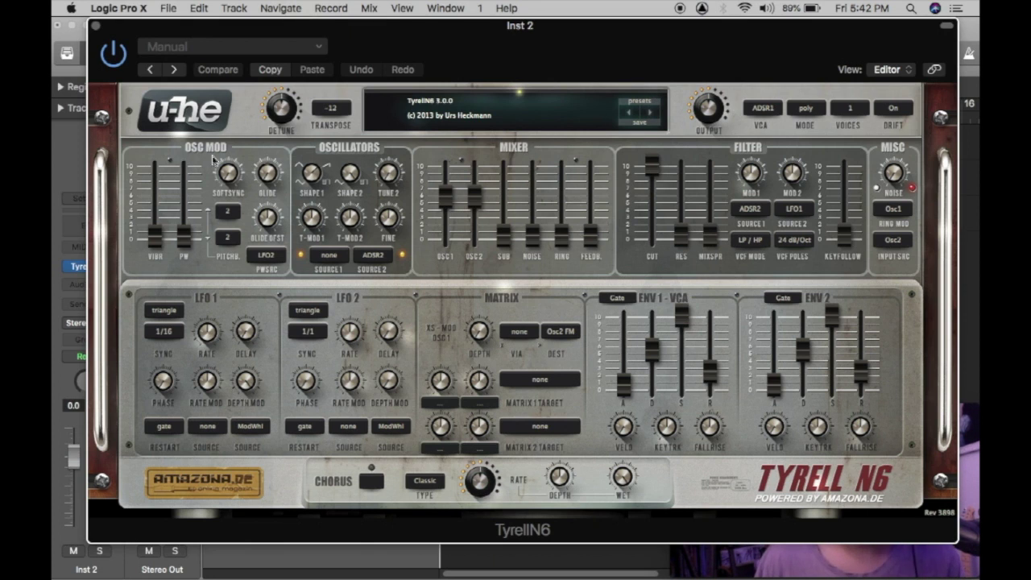
drag(481, 27, 425, 27)
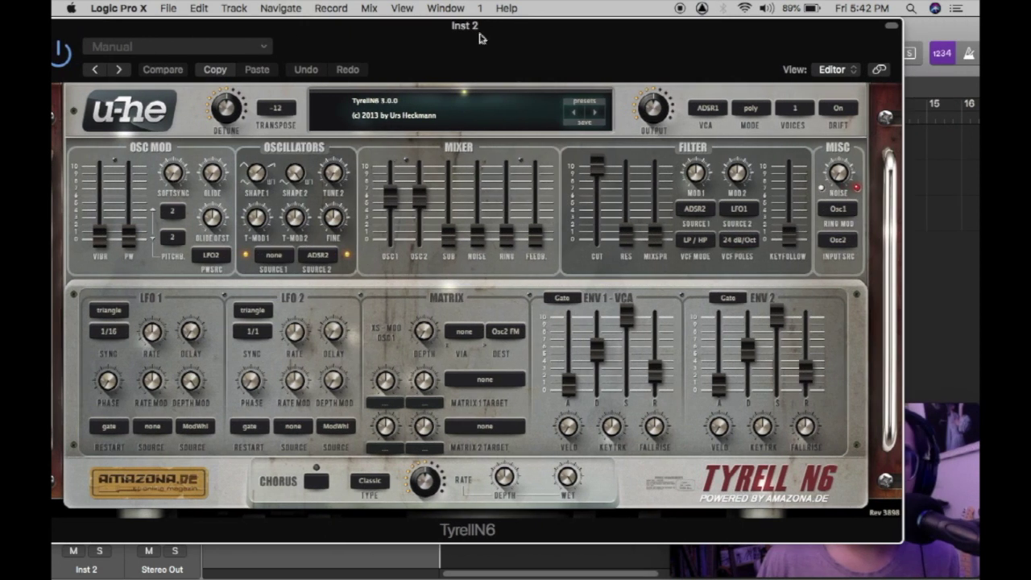
Load the PV - El Harpo preset from TyrellN6's Local folder and return to the synth controls
click(585, 103)
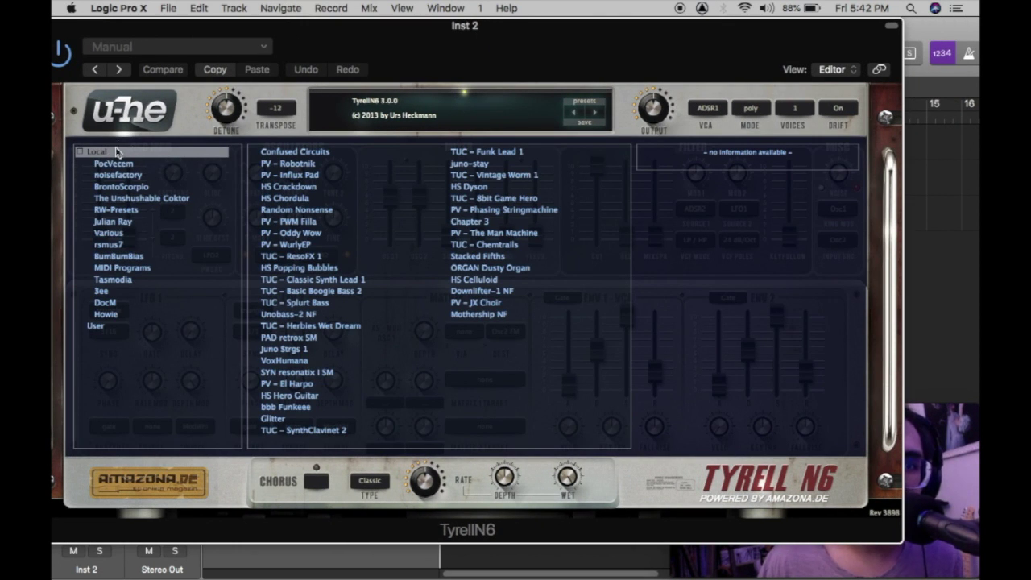
click(289, 385)
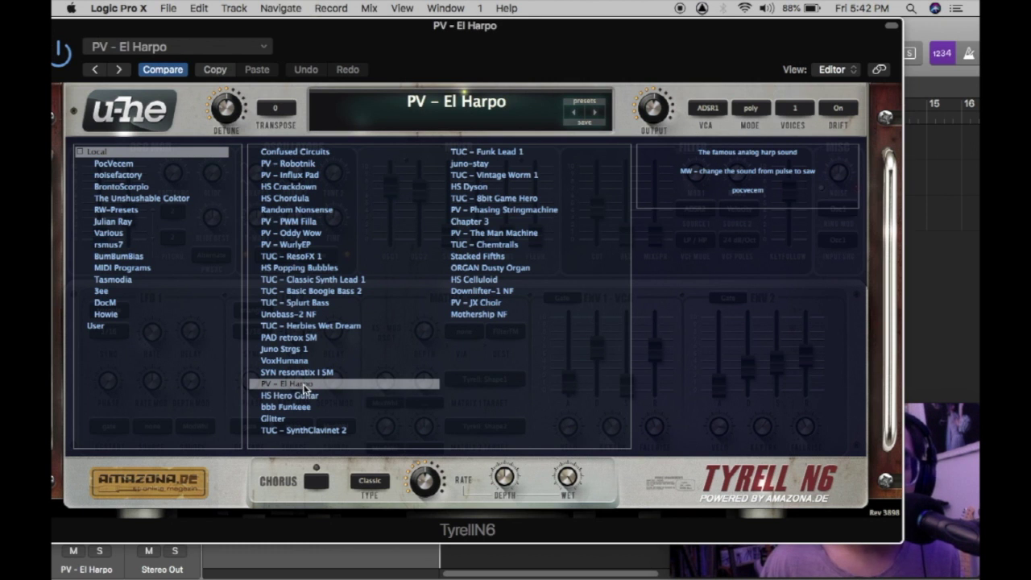
click(584, 105)
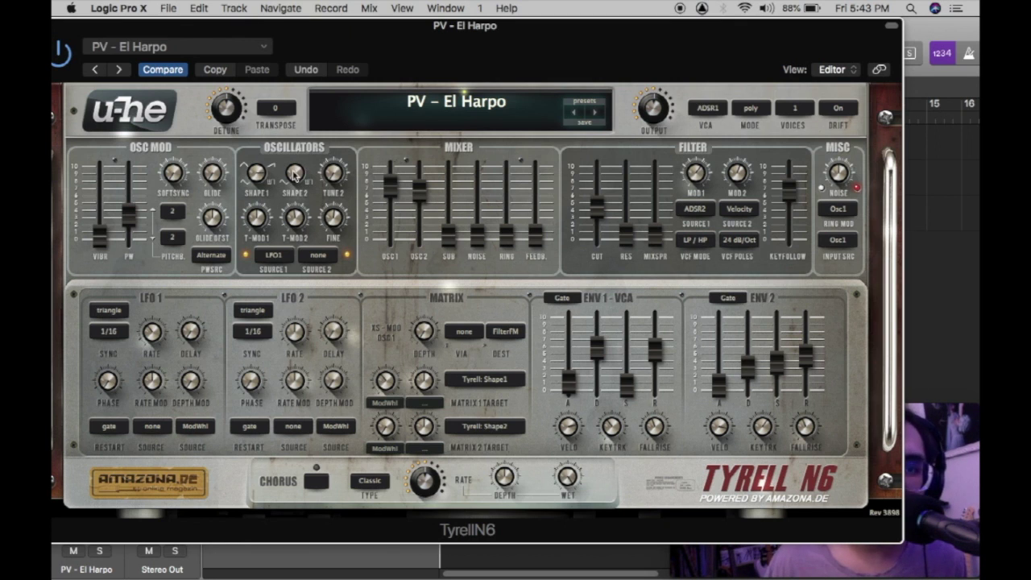
Set TyrellN6's oscillator Shape 2 to 1.00 and lower the ENV 2 sustain to its minimum
mouse_move(295, 179)
drag(292, 188, 294, 275)
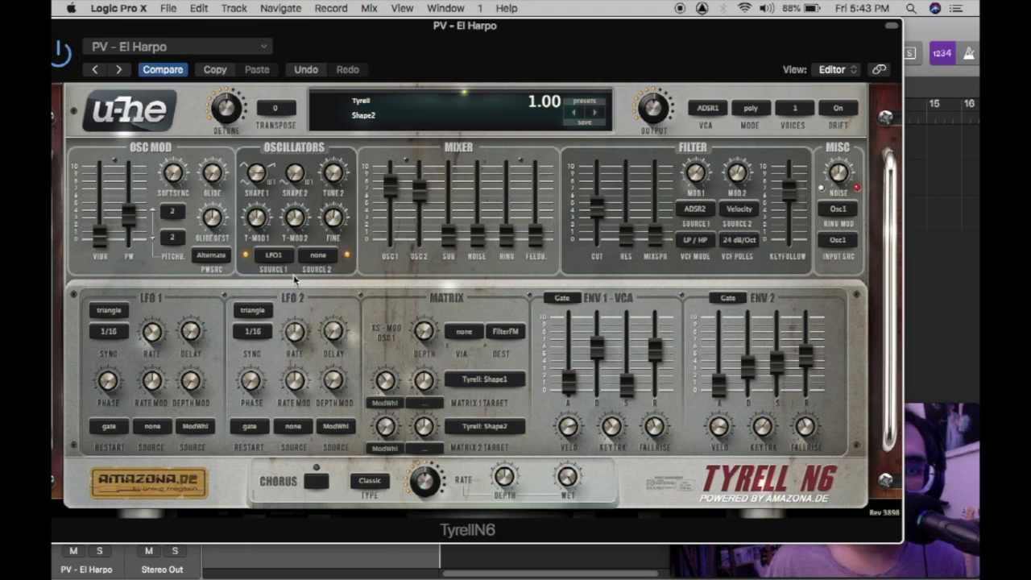
drag(294, 228, 296, 216)
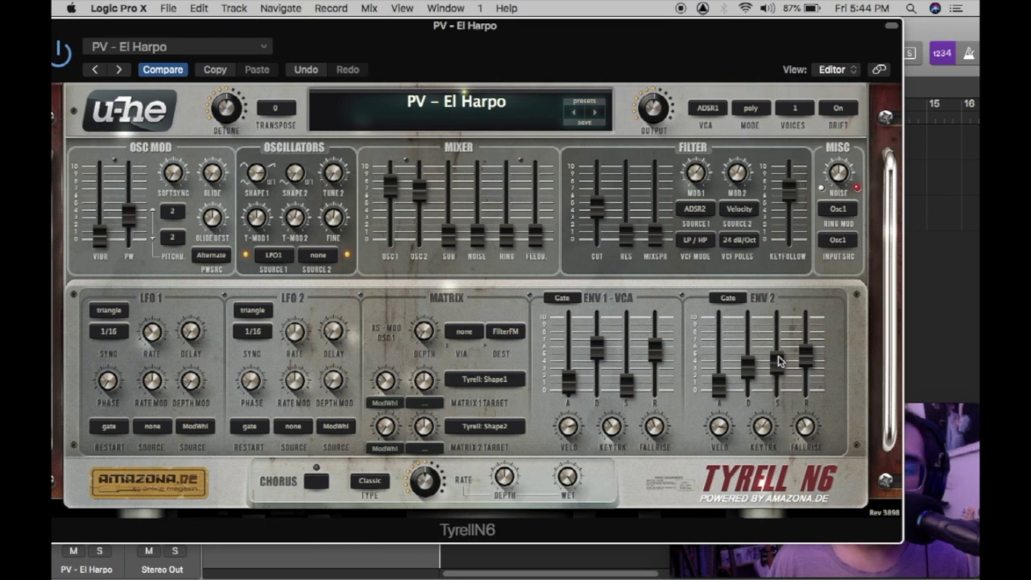
drag(778, 365, 780, 417)
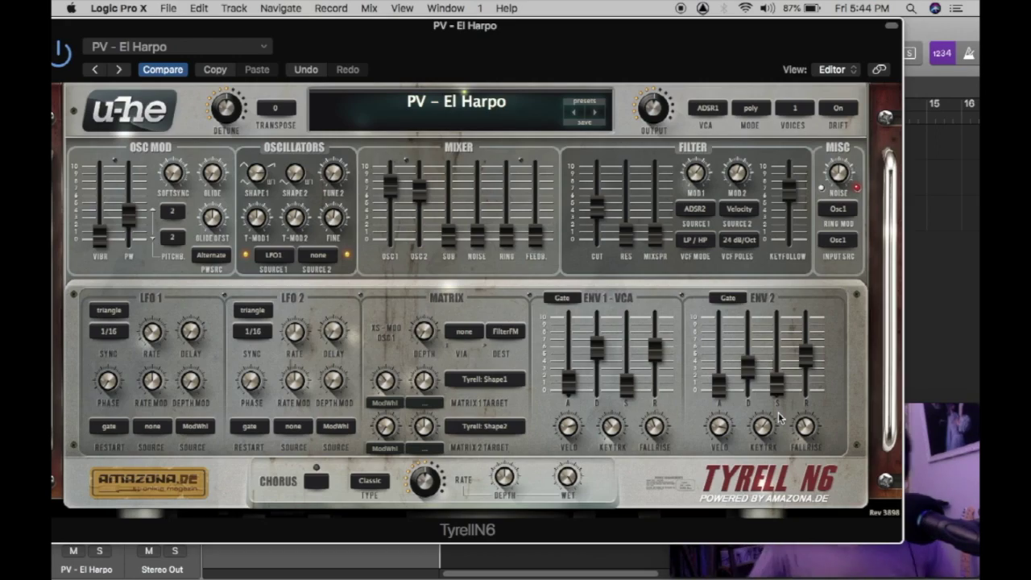
drag(895, 538, 936, 527)
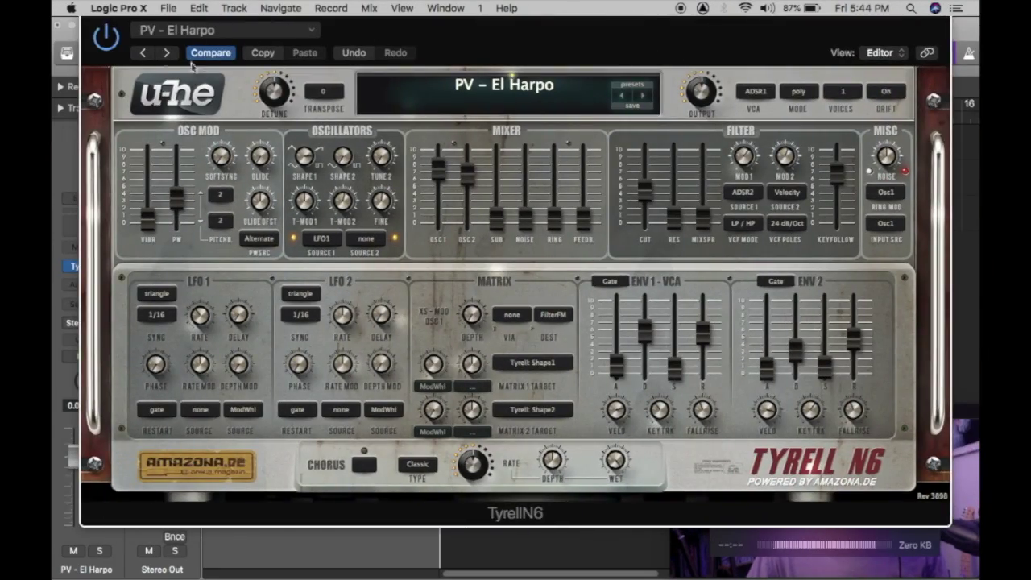
click(975, 419)
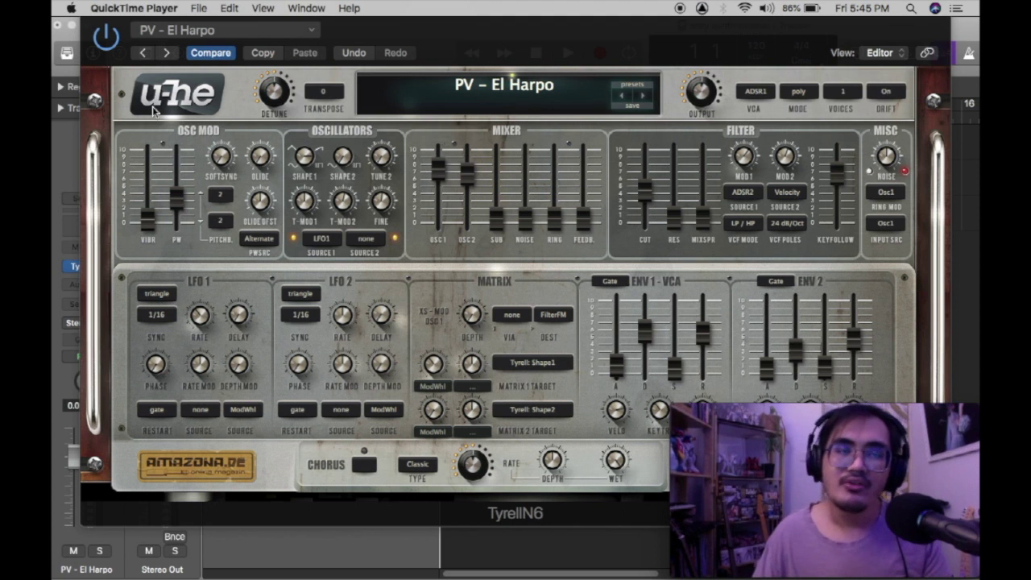
click(498, 50)
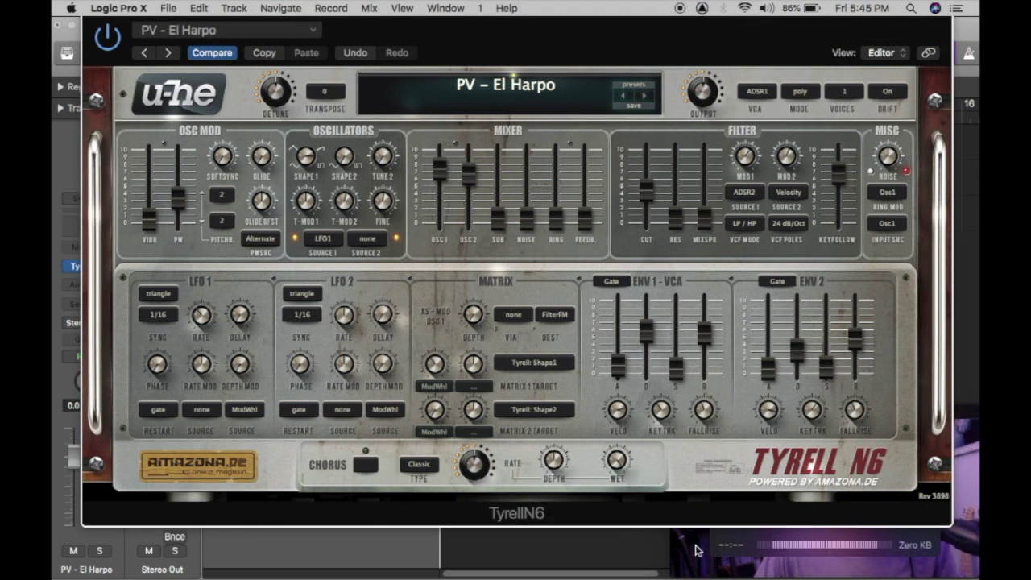
click(964, 411)
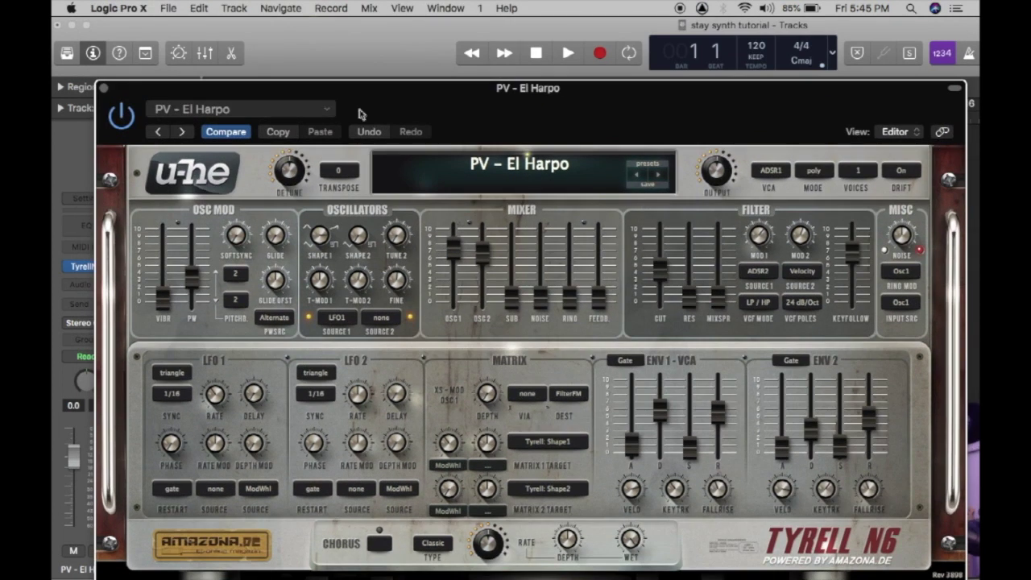
Close TyrellN6 and add a Channel EQ to the PV - El Harpo track with a 48 dB/Oct low cut and a 24 dB/Oct high cut enabled
click(104, 88)
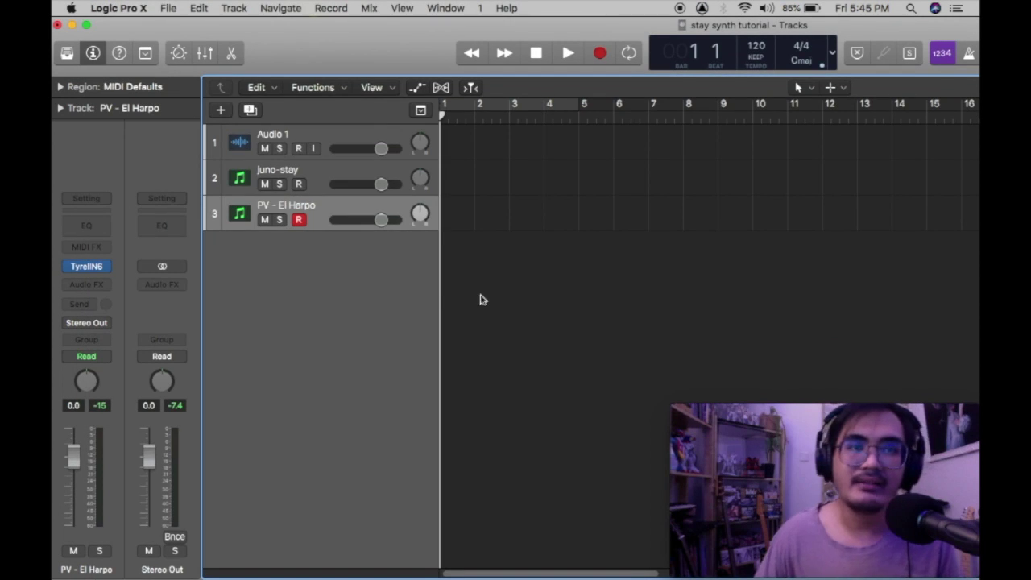
click(331, 172)
click(330, 202)
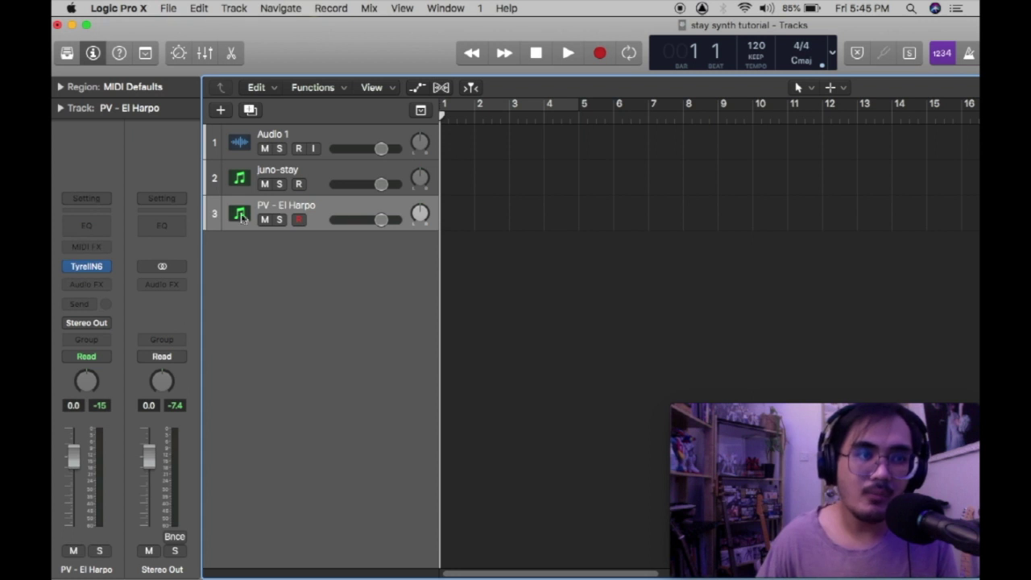
click(90, 227)
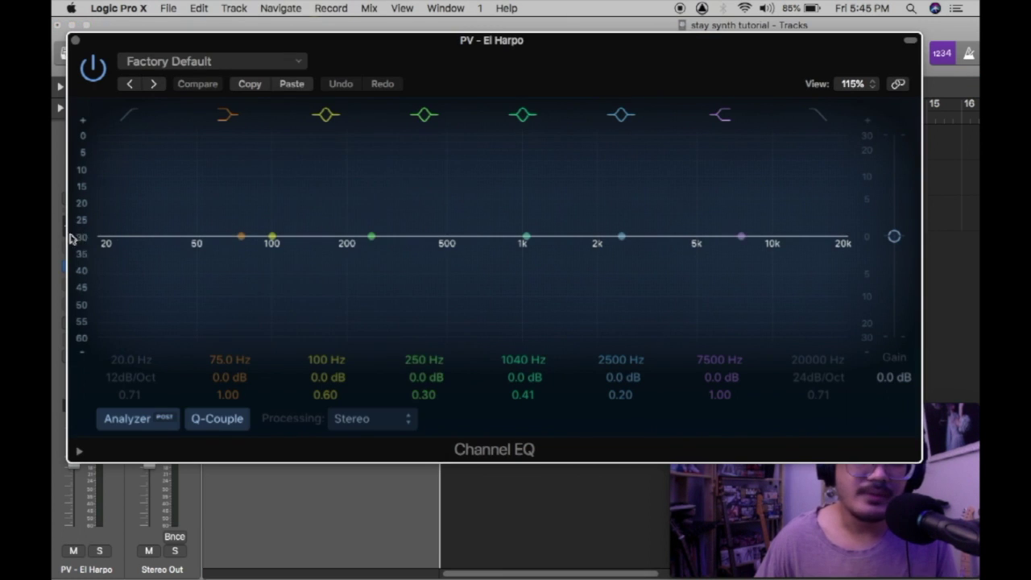
click(134, 117)
drag(151, 375, 152, 354)
click(820, 115)
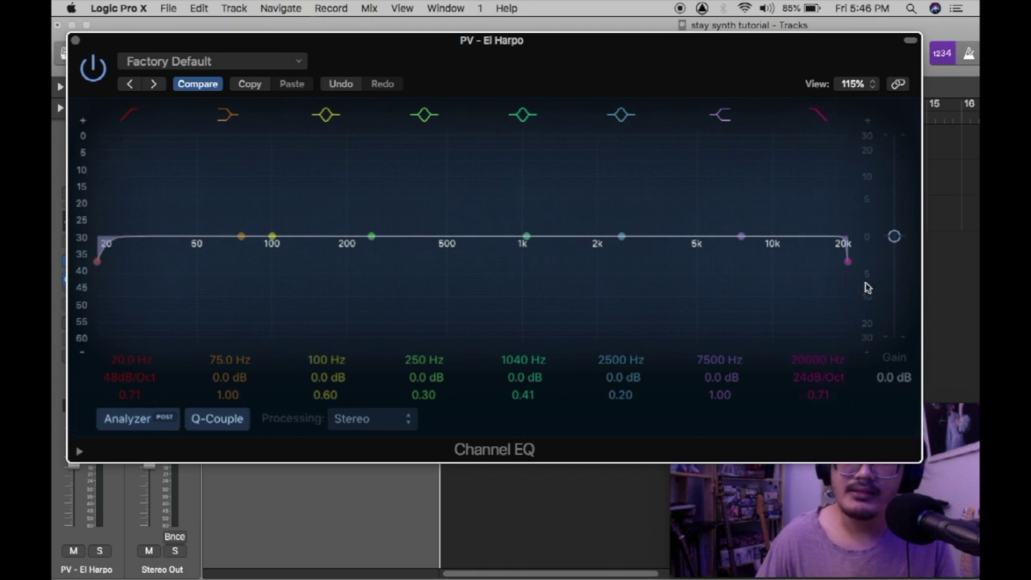
Set the EQ's low cut to 53 Hz and its high cut to 2700 Hz, then close the EQ
drag(105, 245, 216, 273)
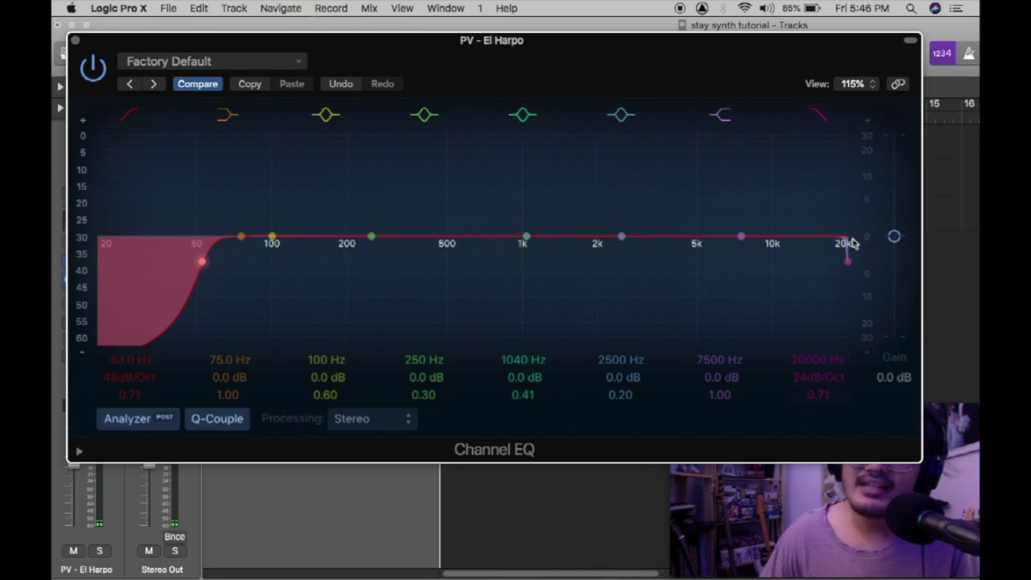
drag(846, 246, 610, 261)
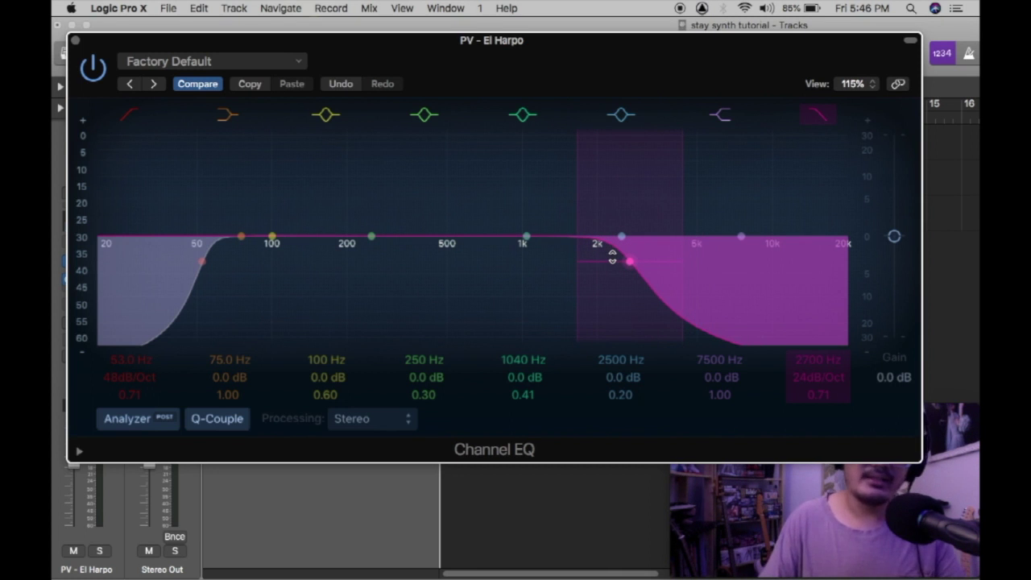
key(space)
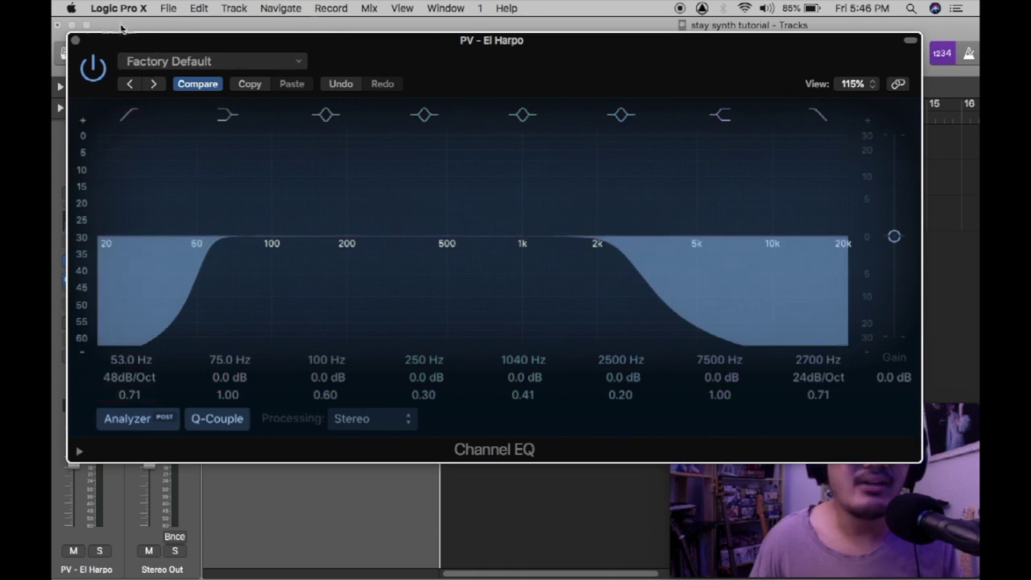
click(74, 41)
Insert a stereo Compressor after the Channel EQ and switch it to the Studio FET model
click(105, 297)
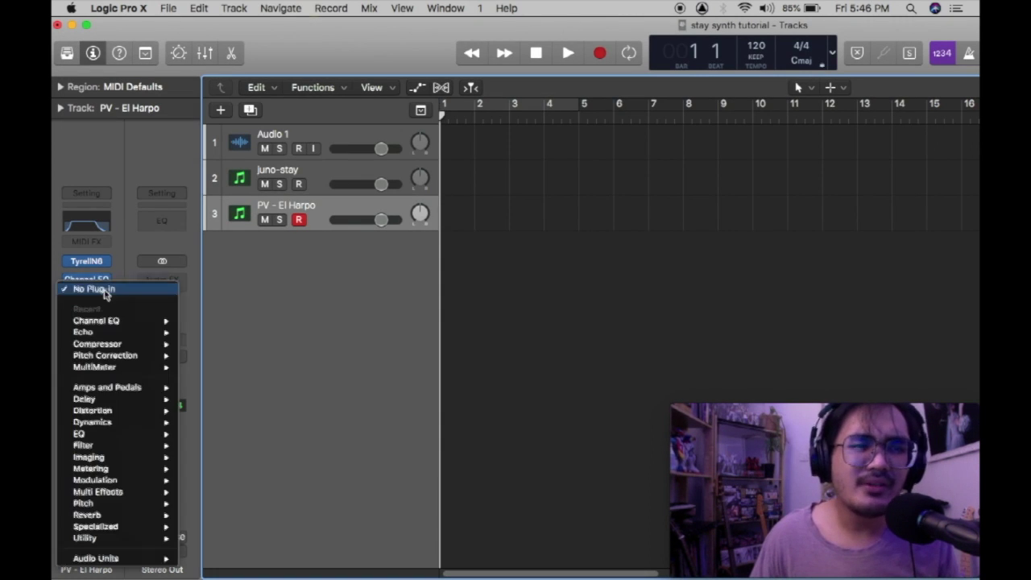
mouse_move(121, 344)
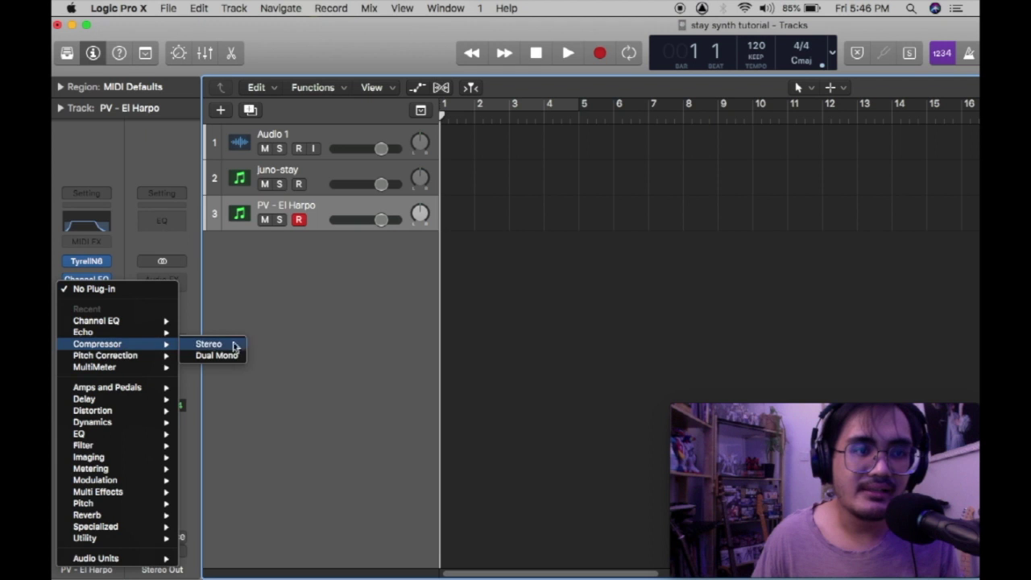
click(208, 344)
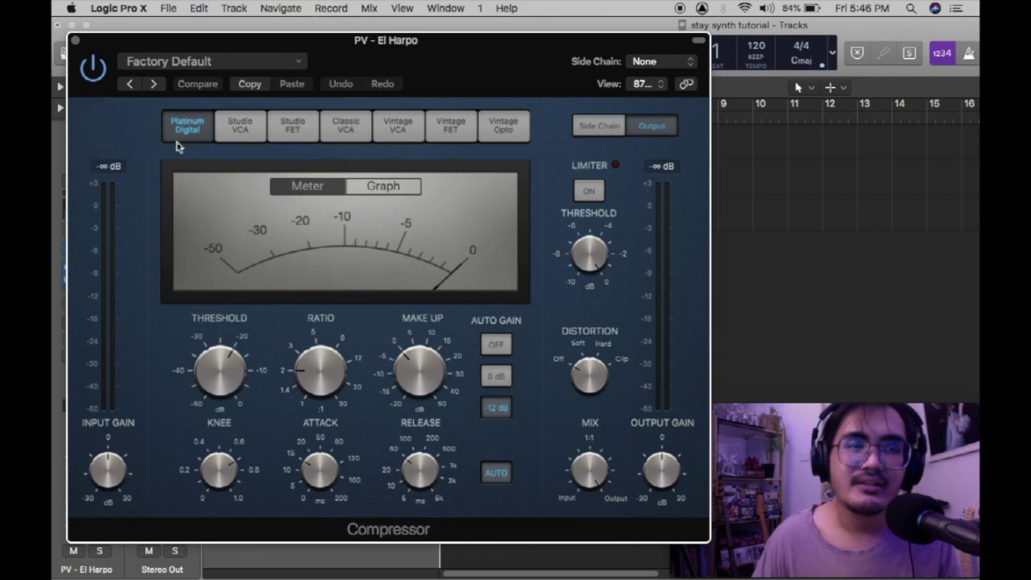
click(304, 135)
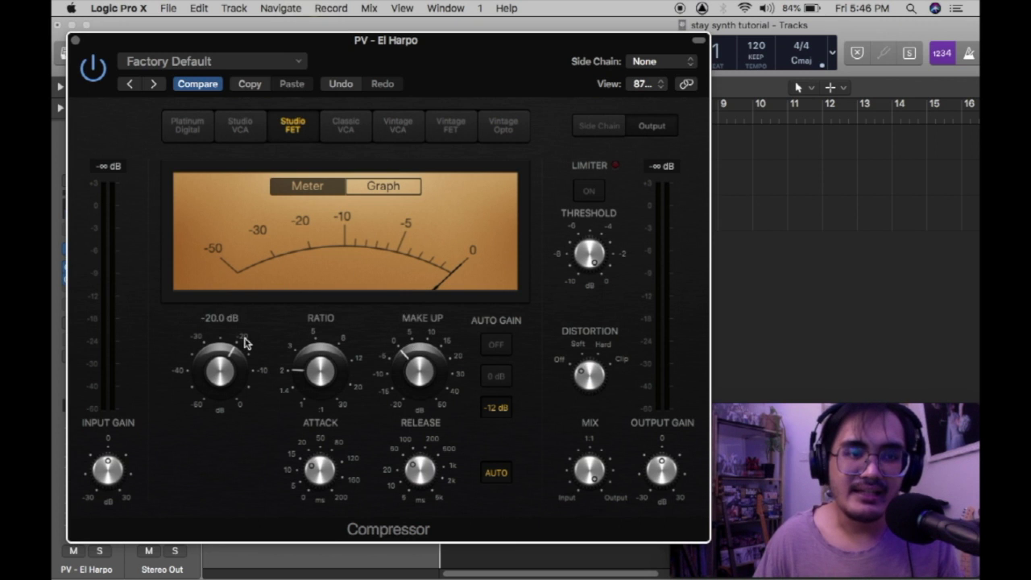
Set the compressor's make-up gain to -3.0 dB and its threshold to about -25 dB, then close it
drag(411, 355, 414, 365)
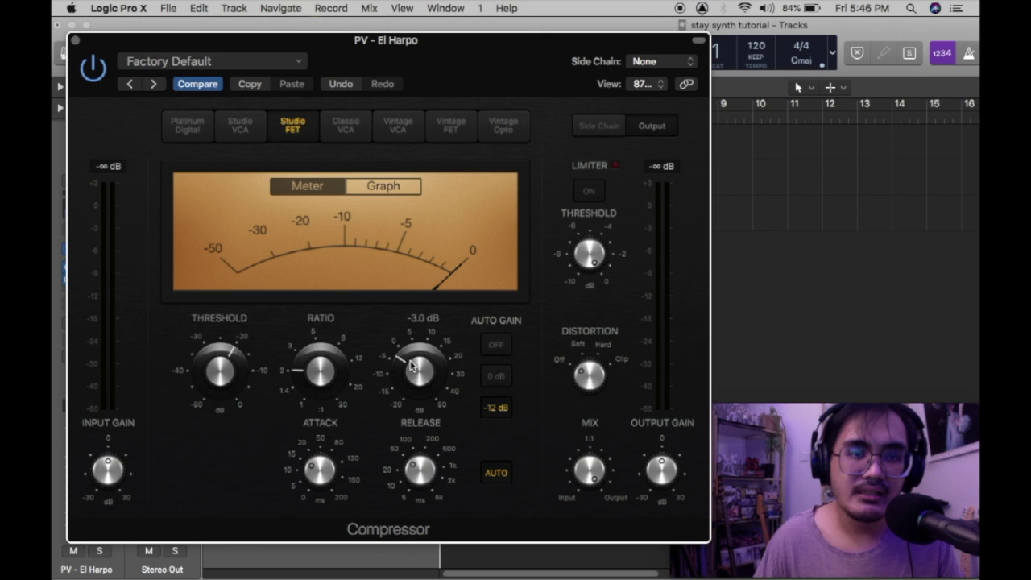
drag(212, 362, 212, 380)
key(space)
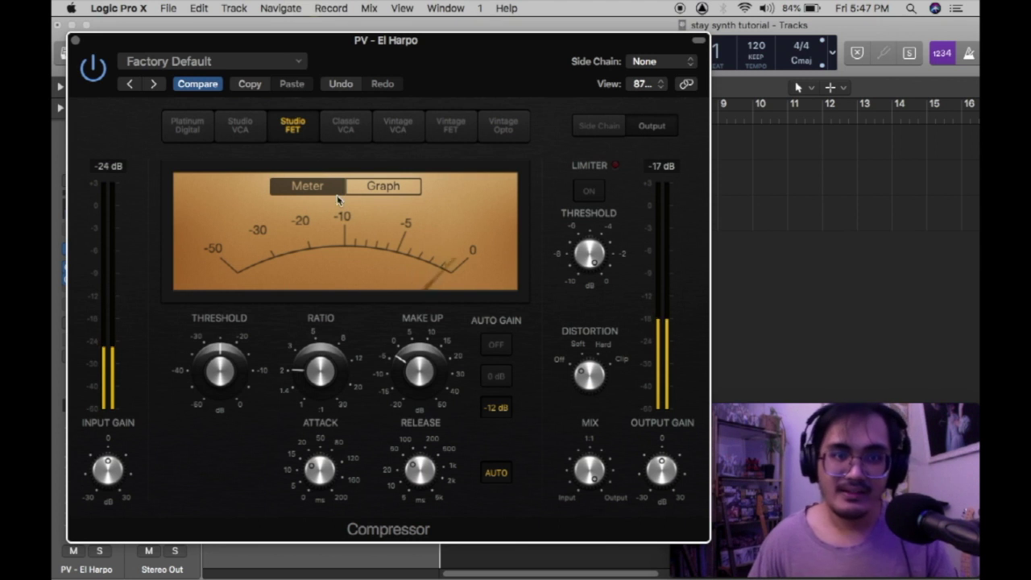
click(75, 40)
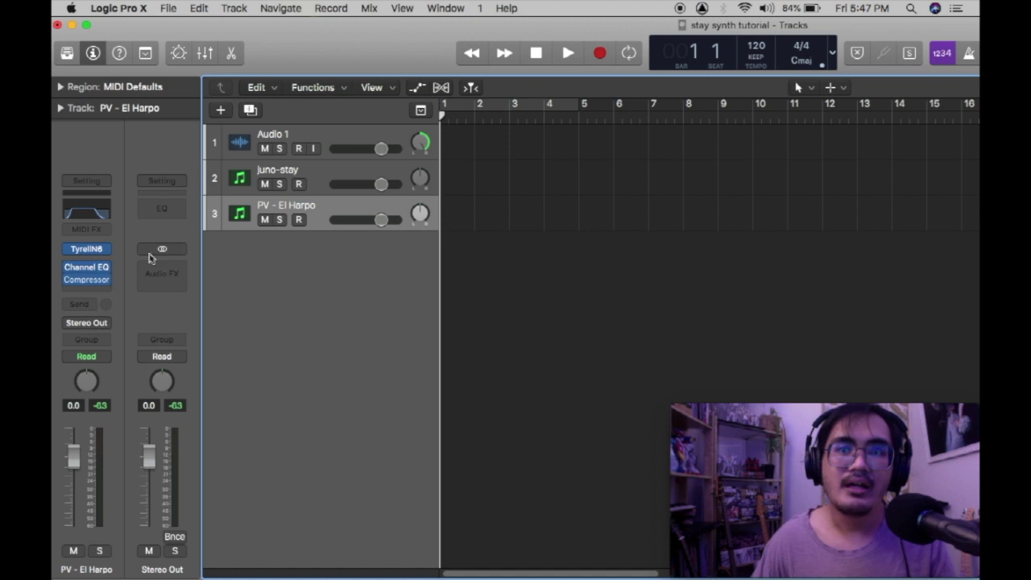
Insert an Echo delay after the Compressor on the PV - El Harpo track and set its wet level to 23%
click(88, 288)
mouse_move(126, 402)
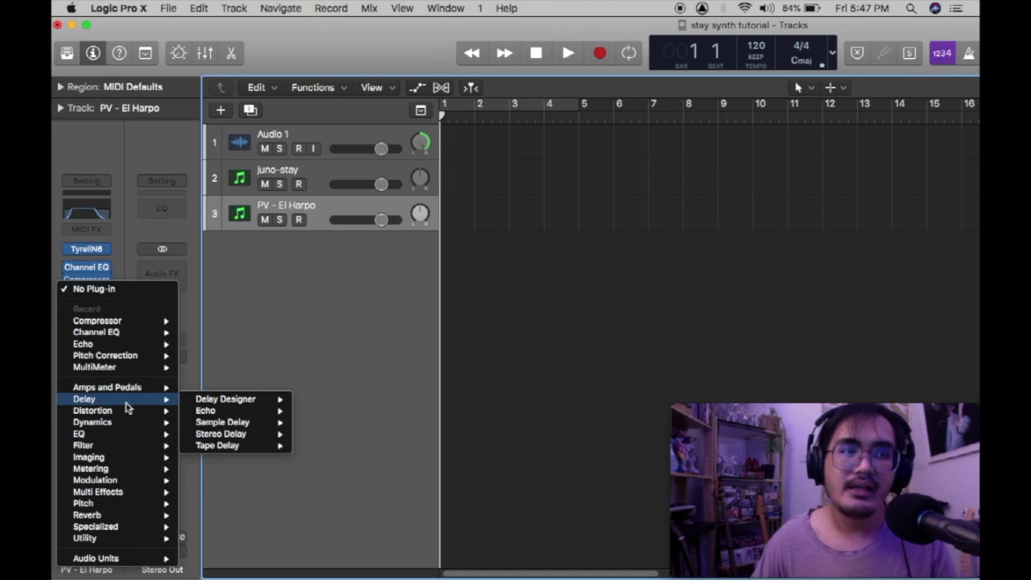
mouse_move(226, 413)
click(326, 412)
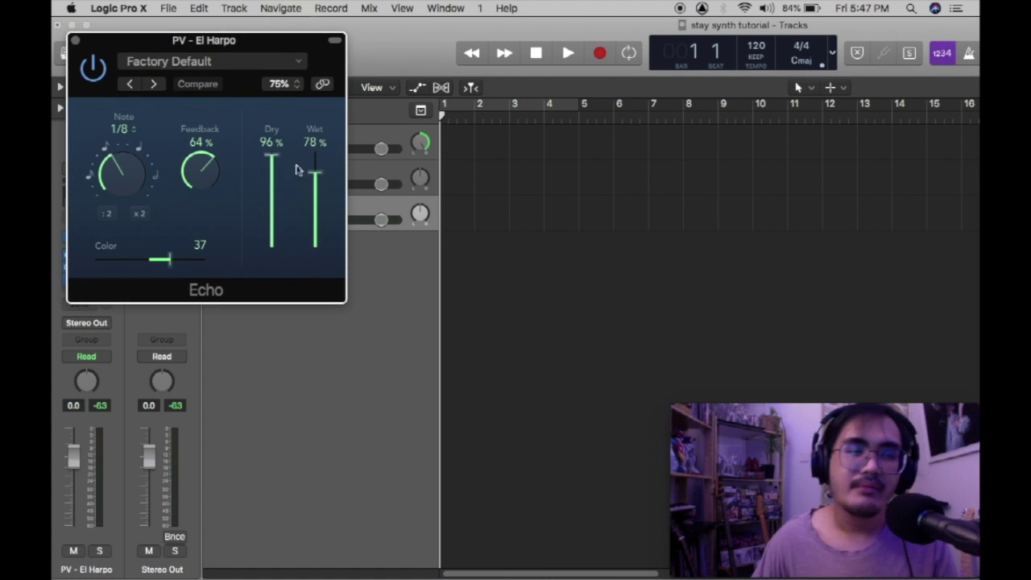
drag(316, 173, 319, 231)
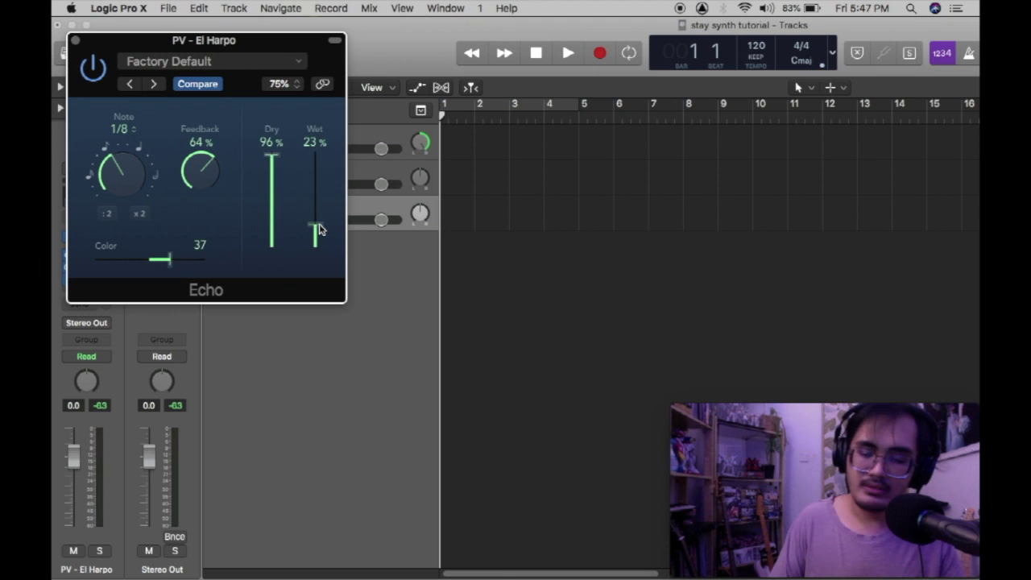
click(403, 210)
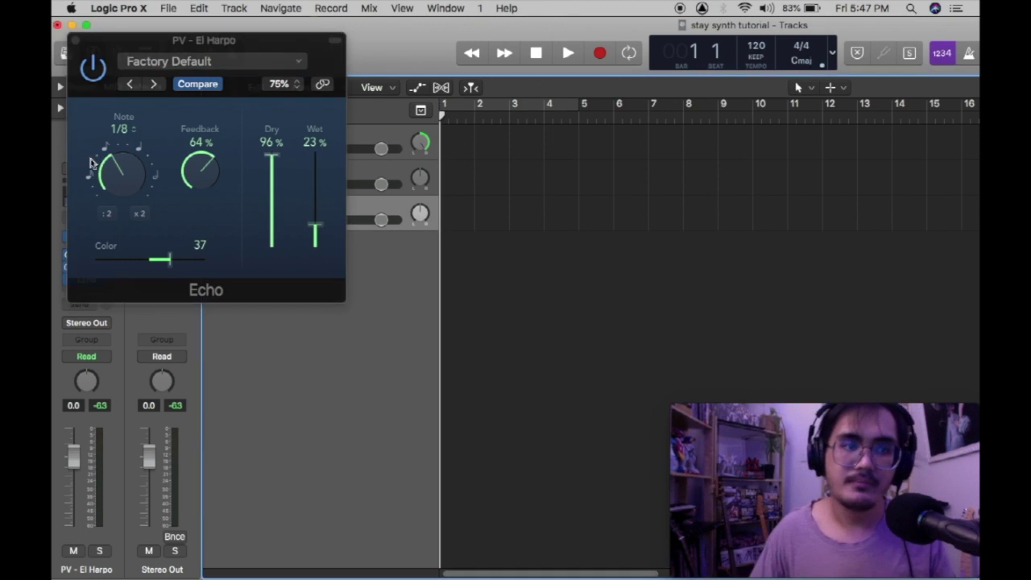
While auditioning the record-enabled PV - El Harpo track, set the Echo's wet level to 6% and feedback to 60%, close it and disarm the track
drag(139, 53, 533, 49)
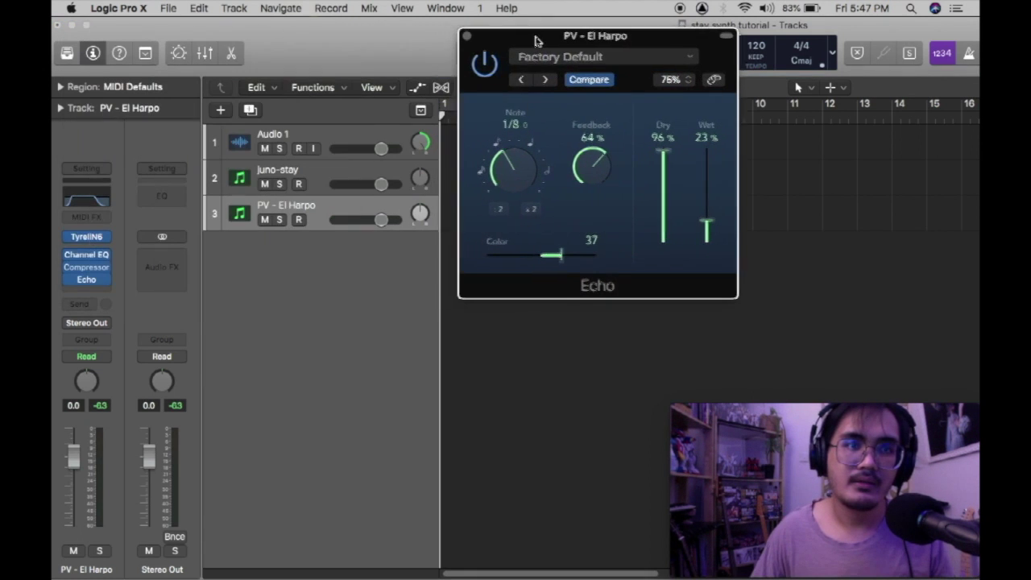
click(298, 221)
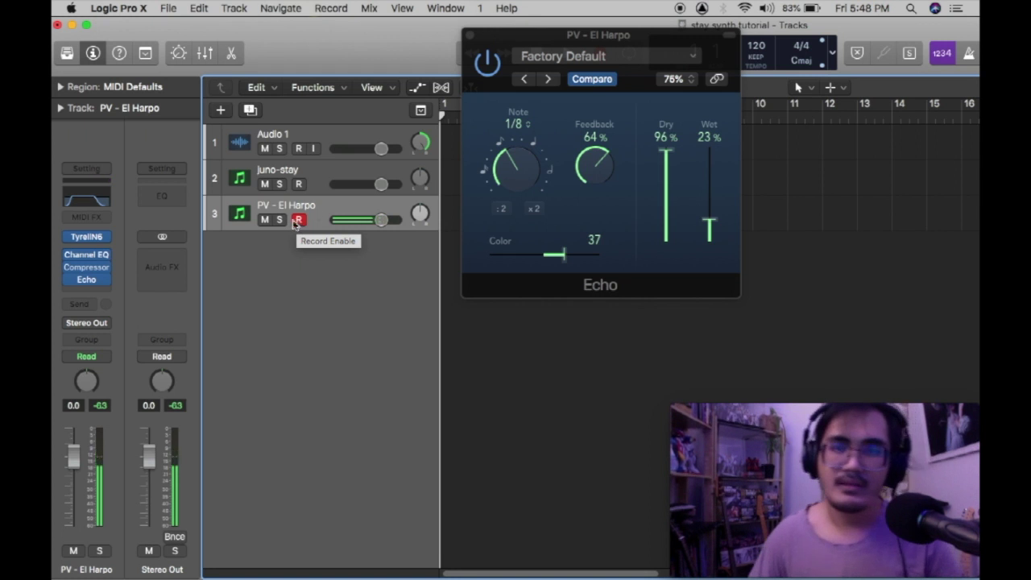
drag(704, 236, 713, 236)
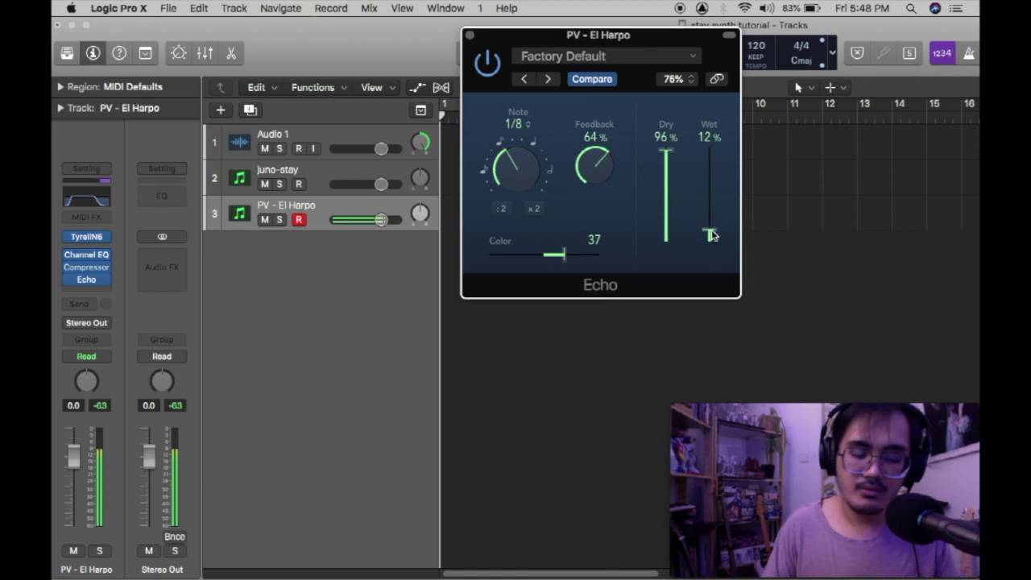
drag(713, 234, 710, 238)
drag(595, 171, 598, 177)
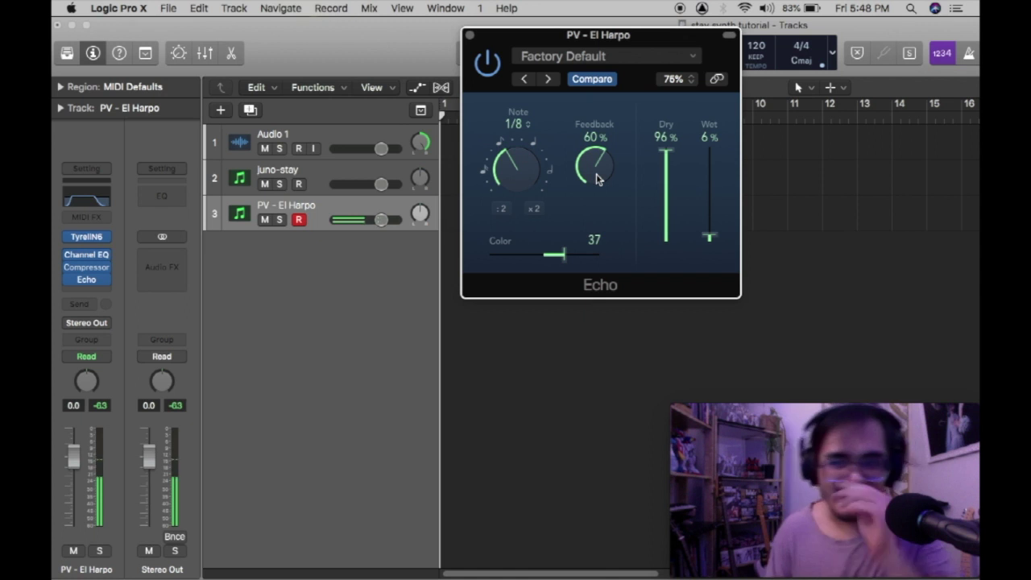
click(469, 34)
click(298, 220)
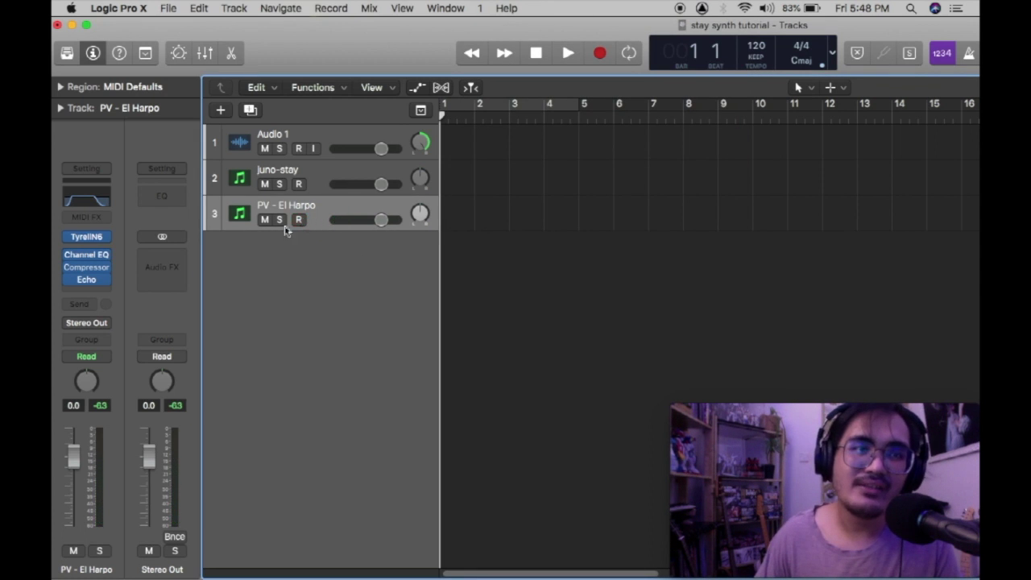
Review the TyrellN6, Channel EQ and Echo settings on the PV - El Harpo track, closing each plug-in again
click(85, 236)
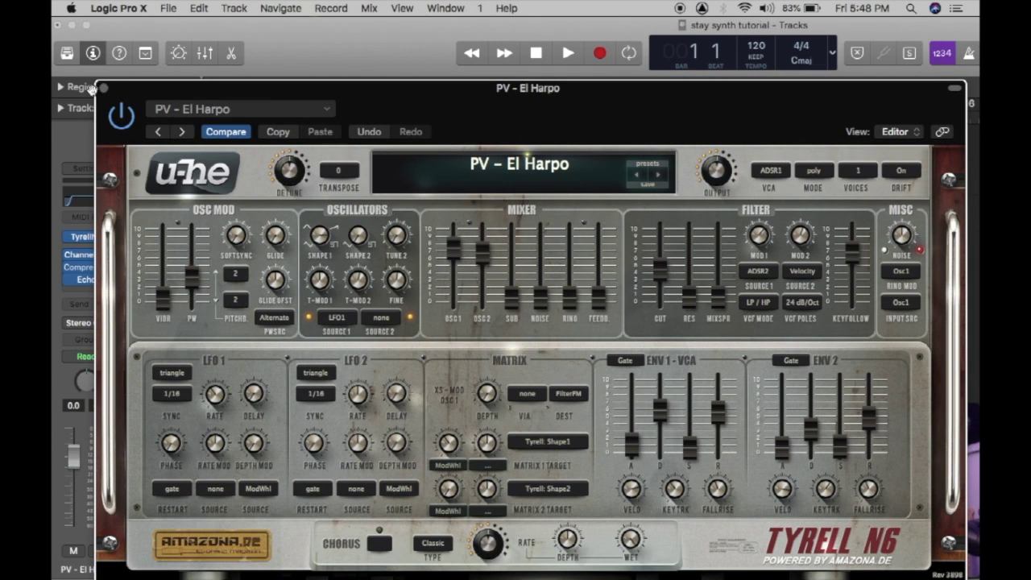
click(103, 88)
click(89, 255)
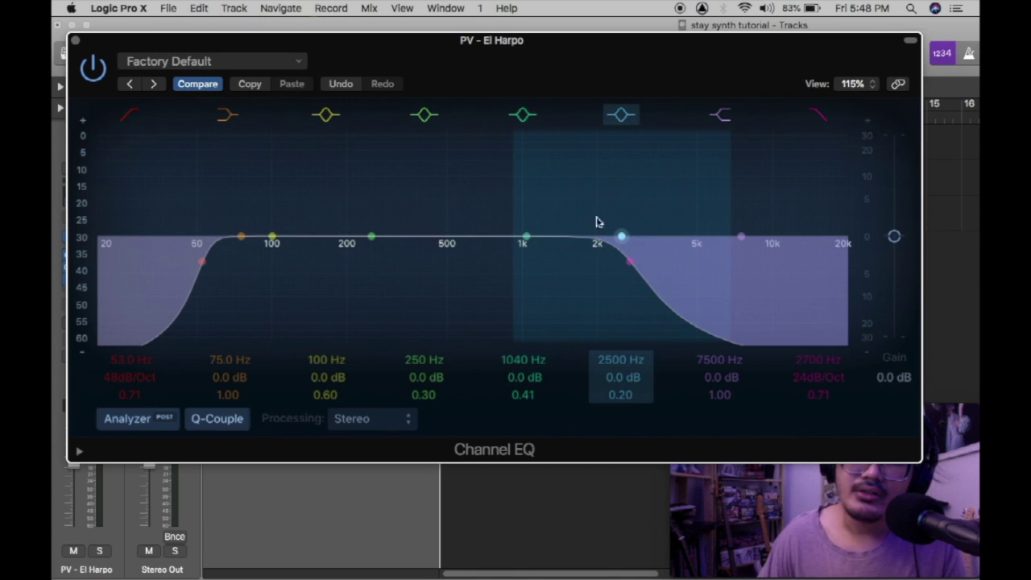
click(75, 39)
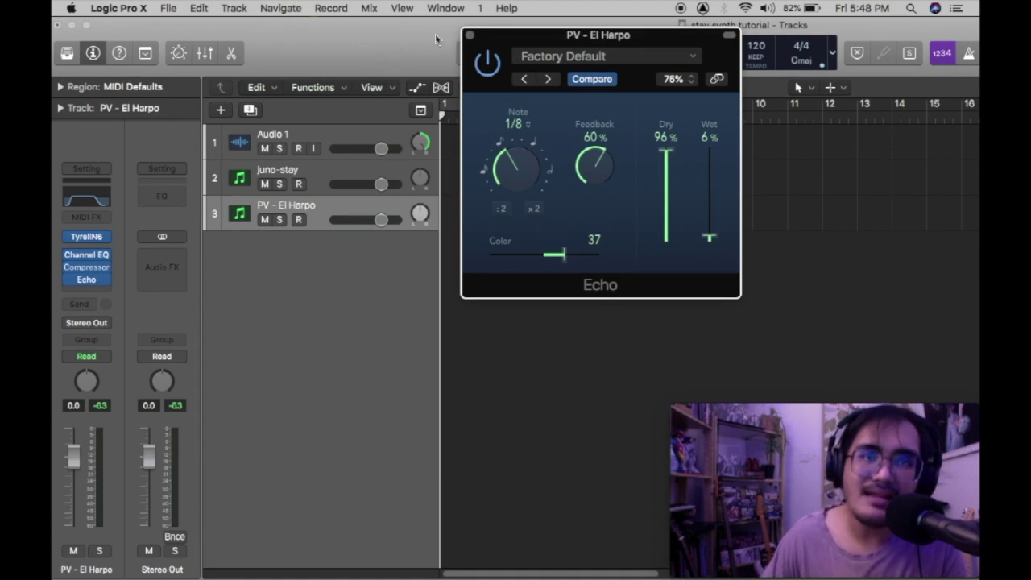
click(473, 39)
Route the PV - El Harpo track to Bus 2 with a raised send level and move its Echo insert onto Aux 2
click(78, 304)
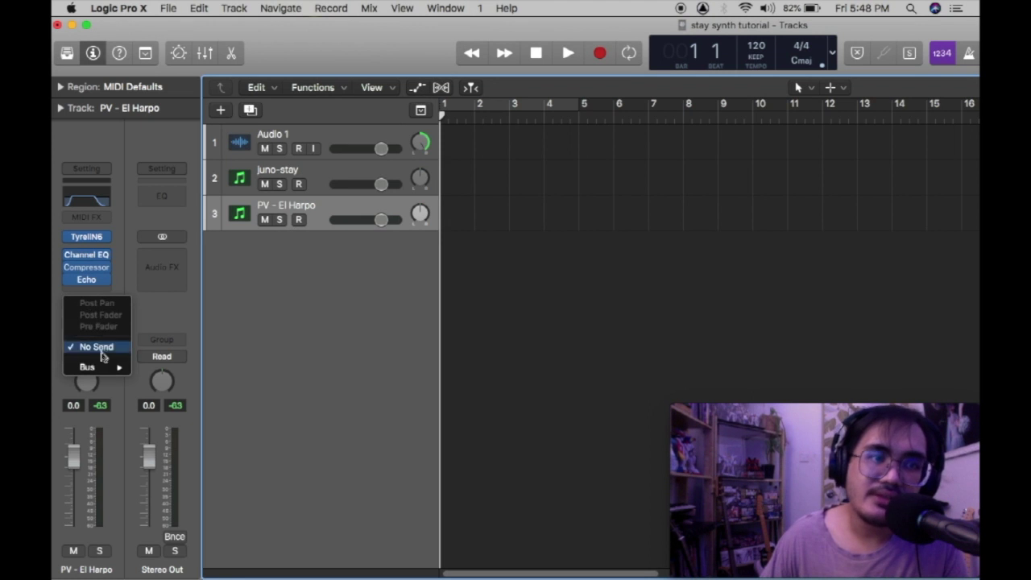
mouse_move(105, 367)
click(182, 128)
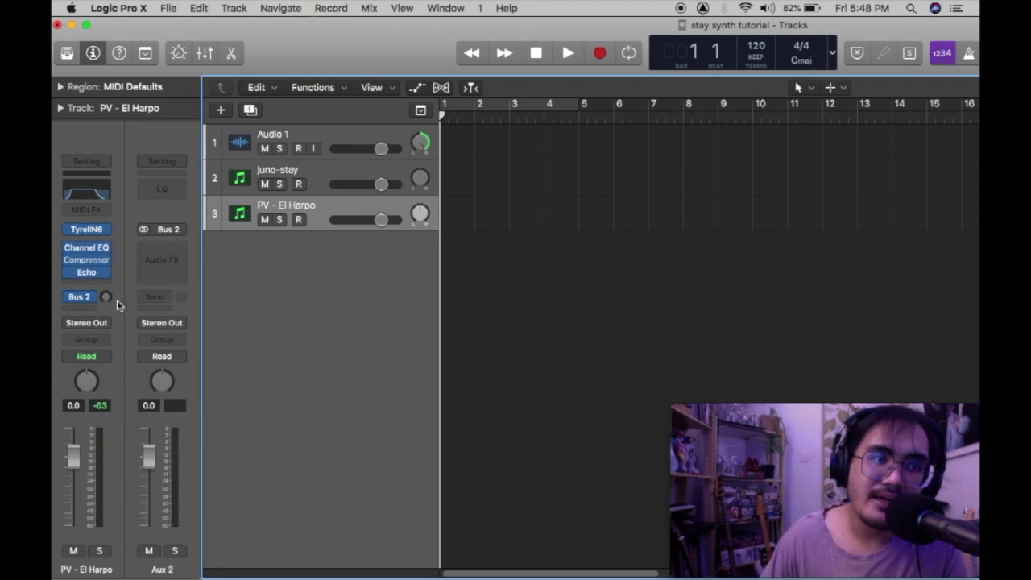
drag(88, 275, 161, 259)
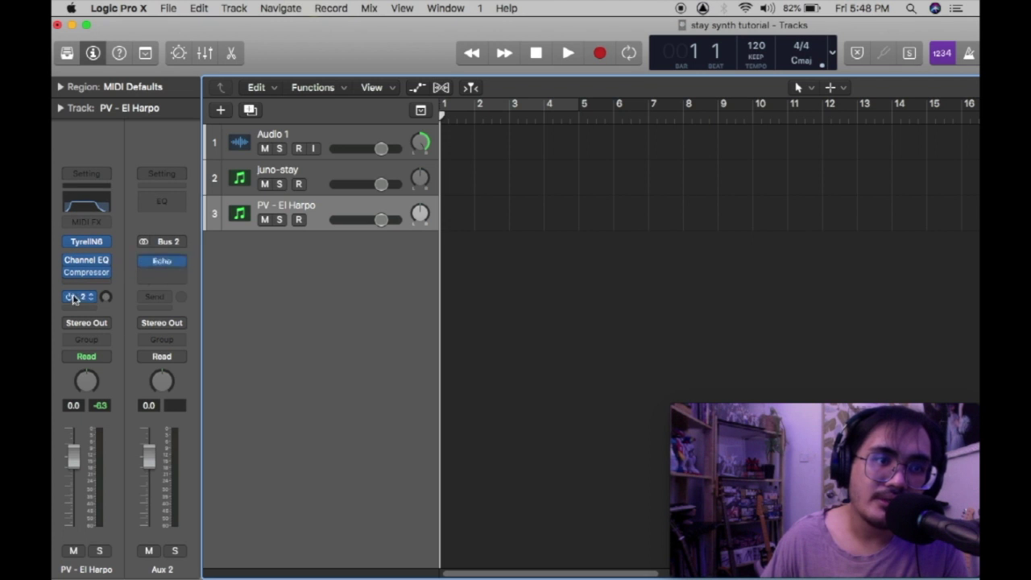
mouse_move(105, 297)
mouse_down()
mouse_move(105, 284)
mouse_move(106, 298)
mouse_up()
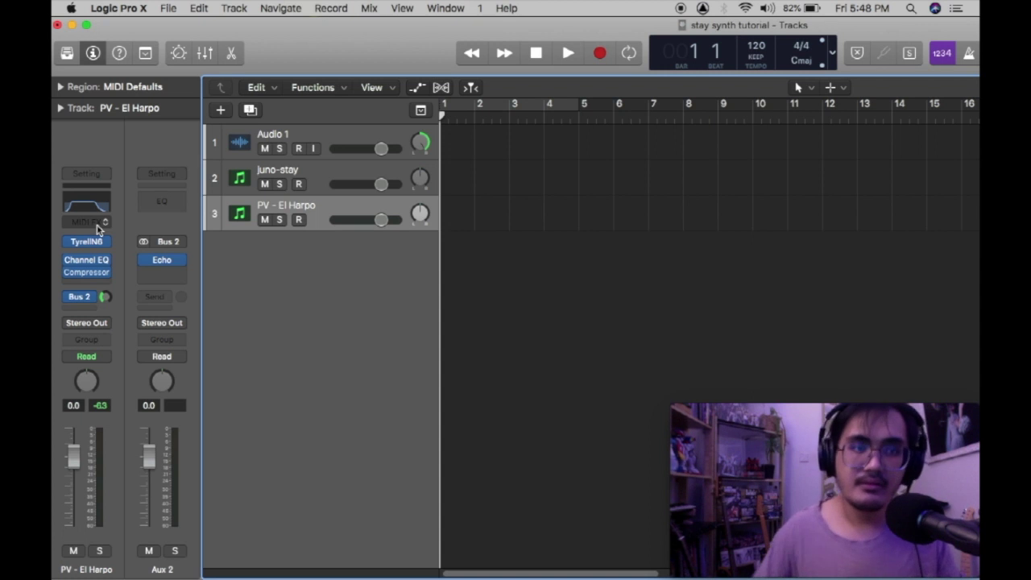
Record-enable the PV - El Harpo track and audition it with the Echo on the Bus 2 send
click(299, 220)
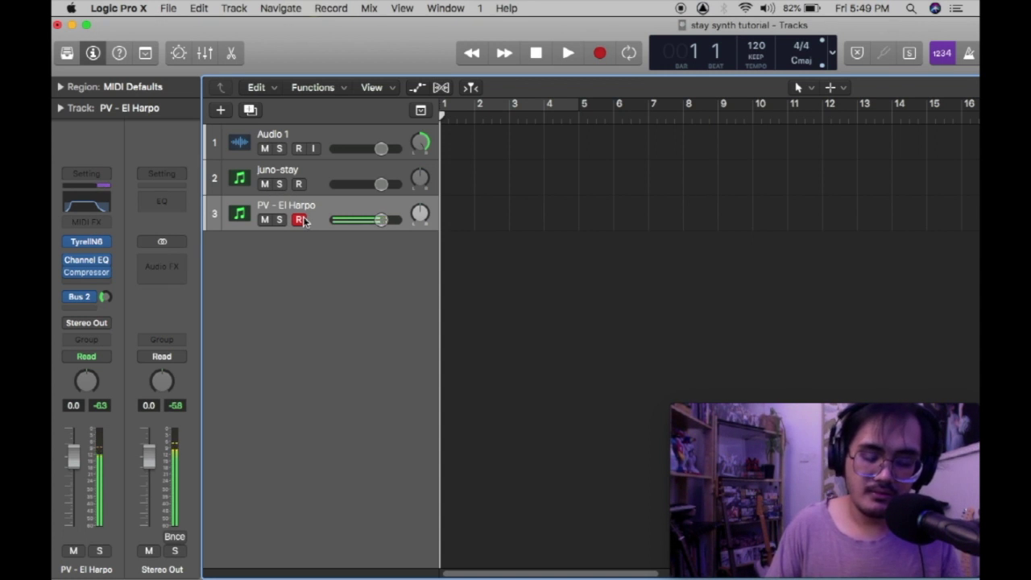
click(101, 296)
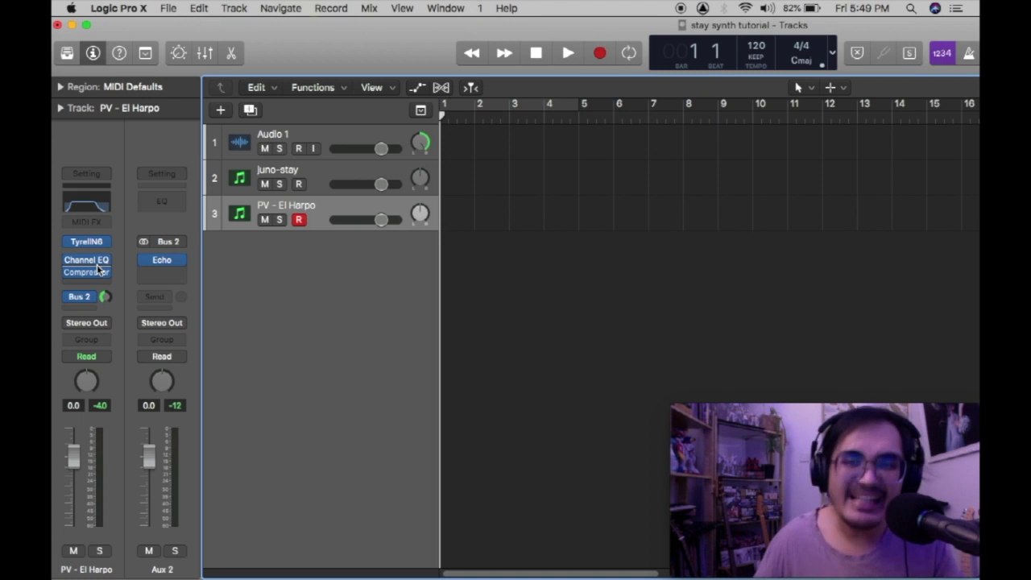
Load the PV - Juno Organ preset in TyrellN6 and bypass the track's Channel EQ, Compressor and Bus 2 send
mouse_move(102, 242)
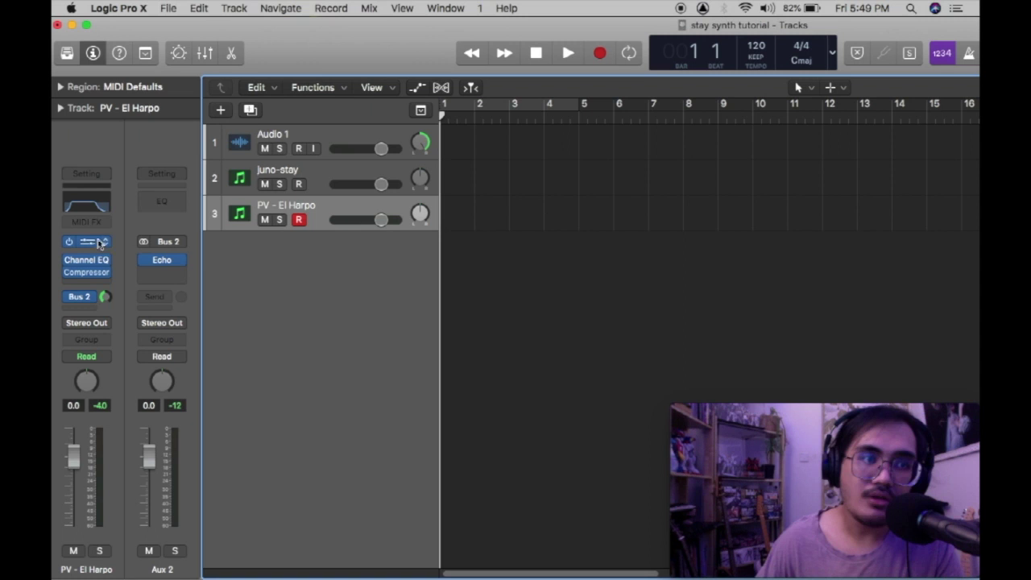
click(95, 246)
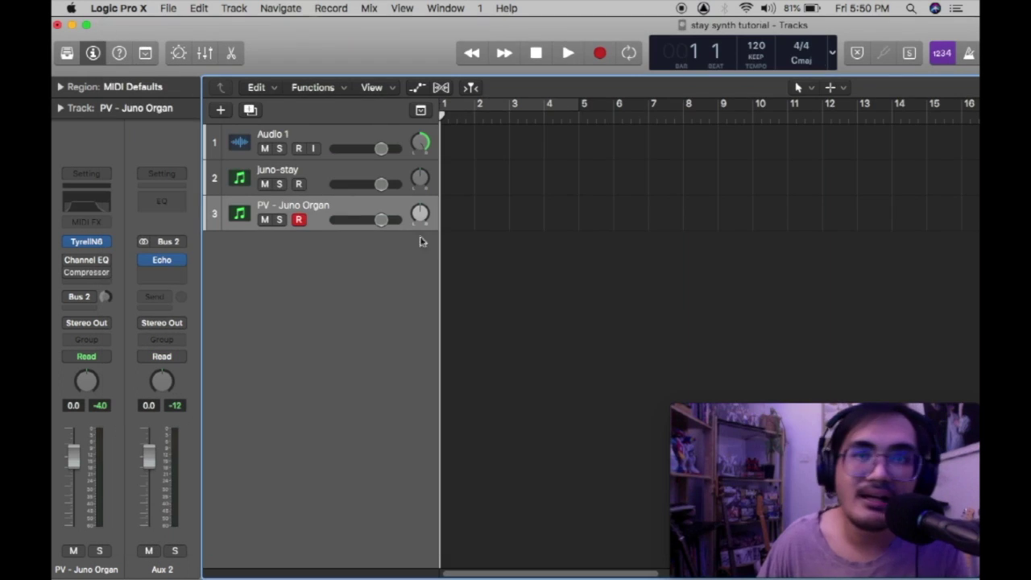
click(117, 26)
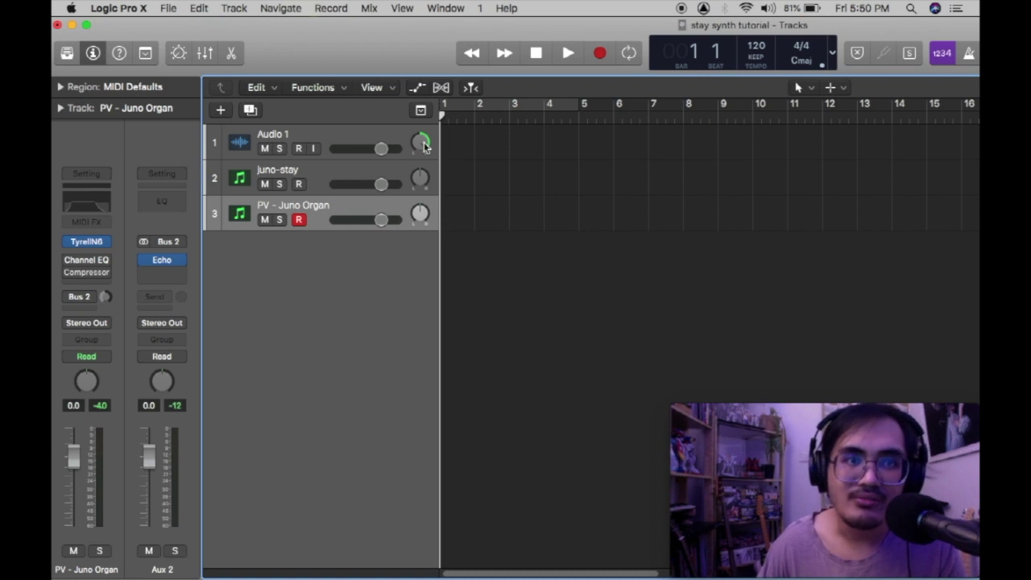
drag(425, 143, 490, 386)
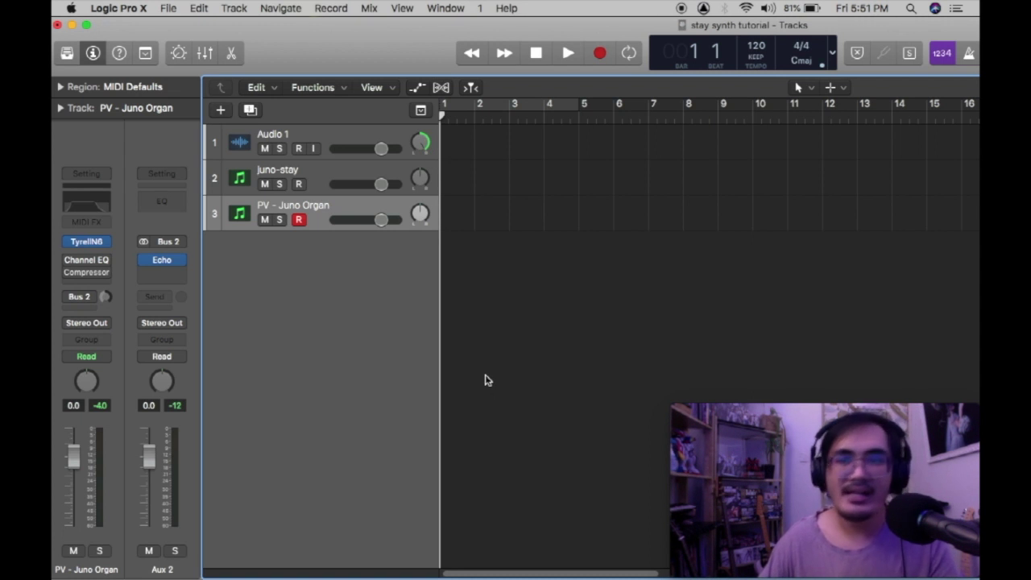